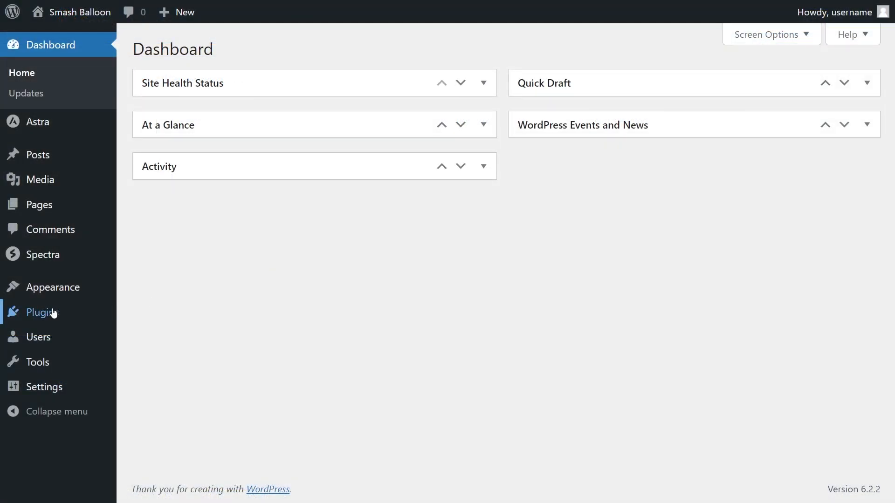
Upload, install and activate the plugin from YouTube-Feed-Pro-2.1.2-Developer.zip.
mouse_move(54, 314)
click(151, 336)
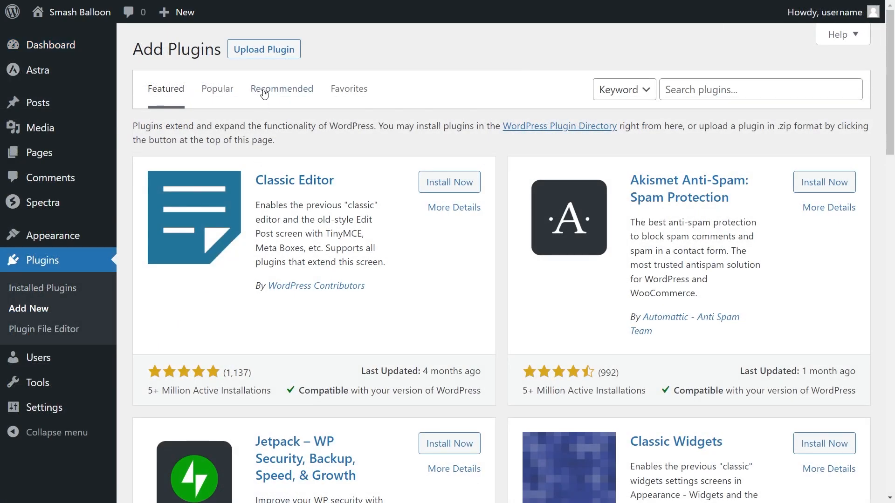
click(266, 56)
click(379, 177)
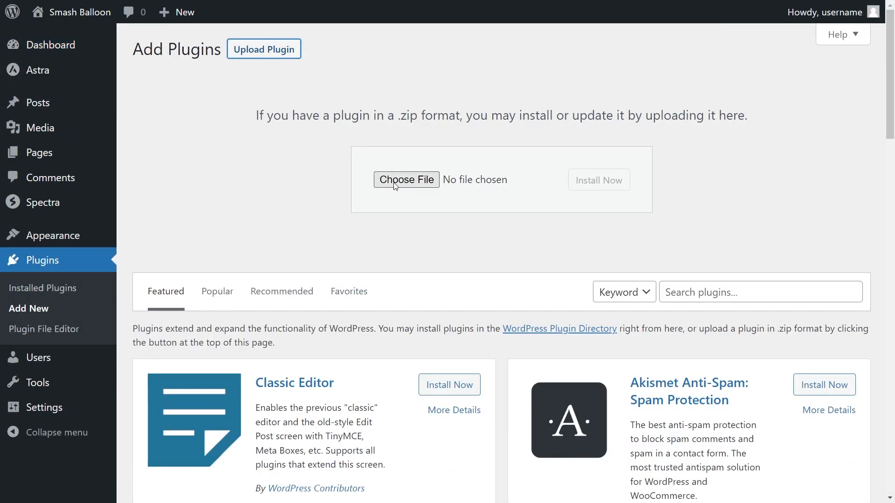
click(573, 186)
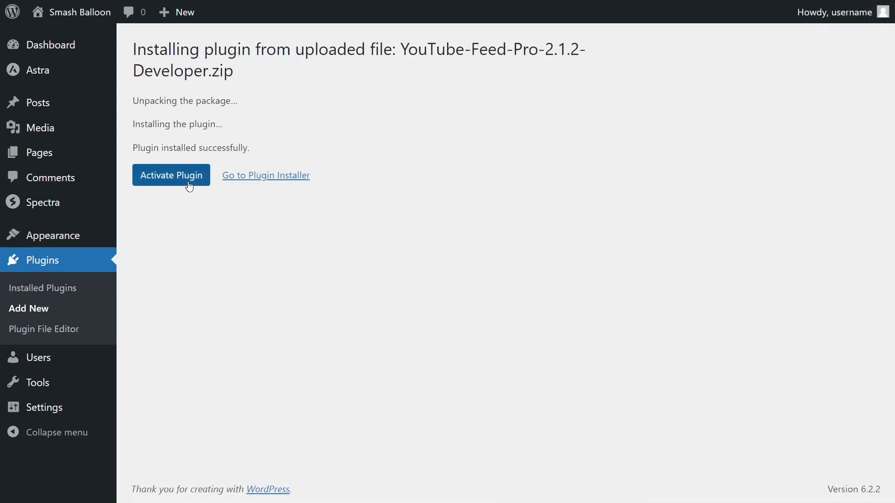
click(189, 185)
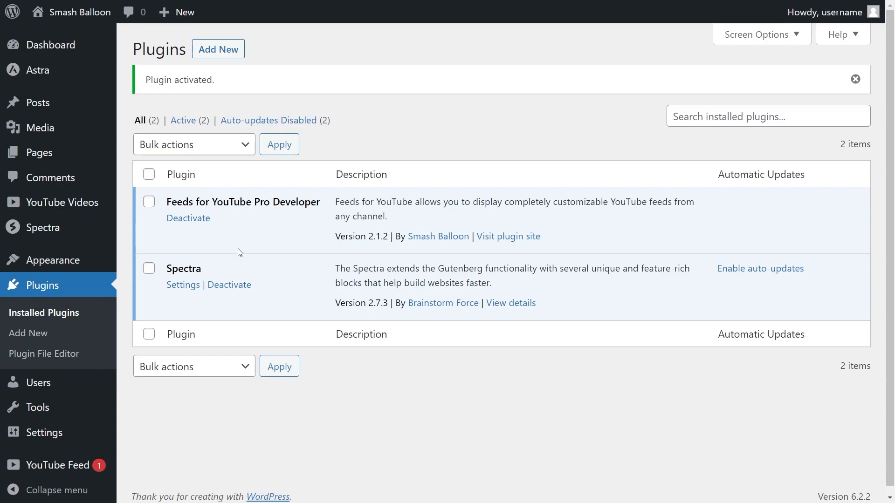
Paste the license key in the YouTube Feed settings and activate the license.
mouse_move(11, 465)
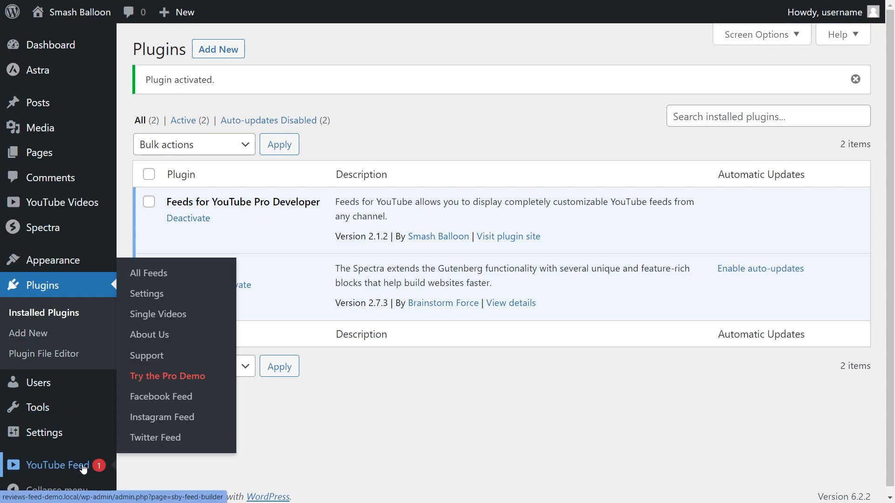
click(147, 294)
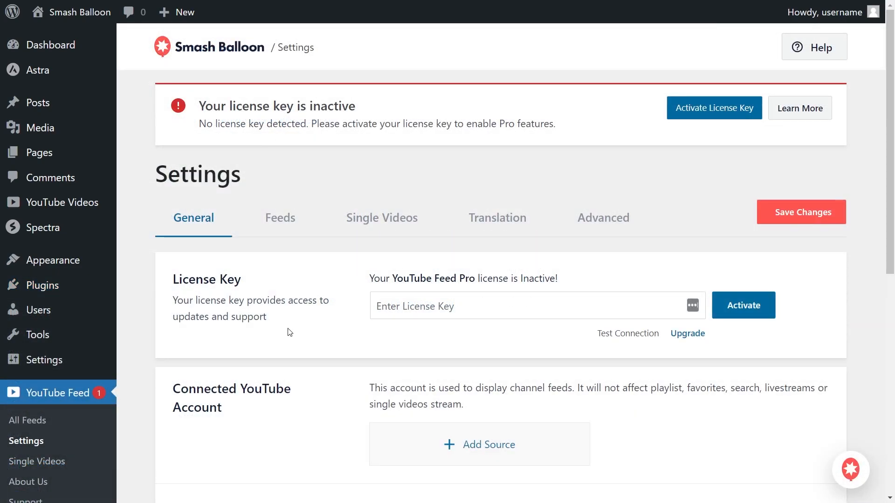
click(390, 308)
key(ctrl+v)
click(740, 305)
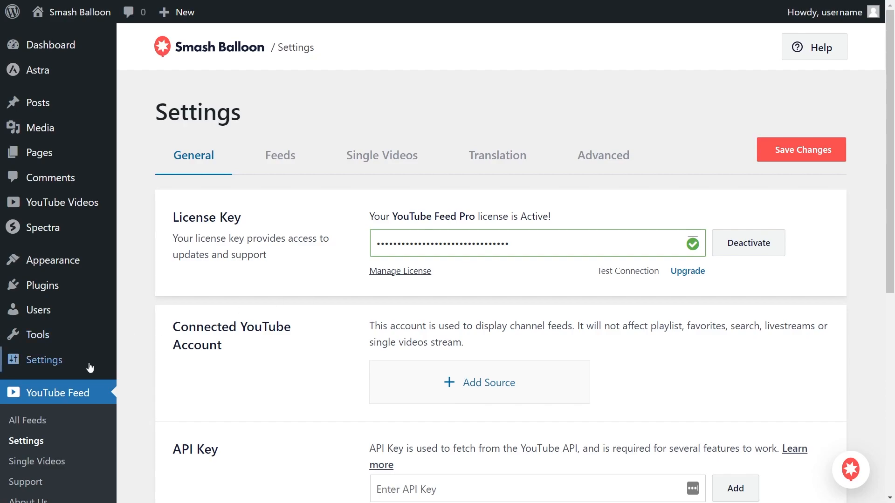
Start a new YouTube feed from the All Feeds page with Channel as the feed type.
scroll(65, 401, down, 3)
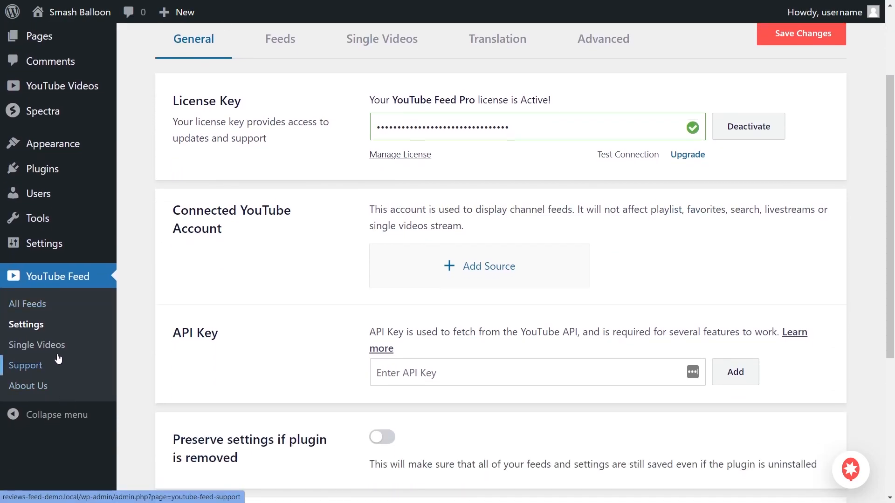
click(31, 310)
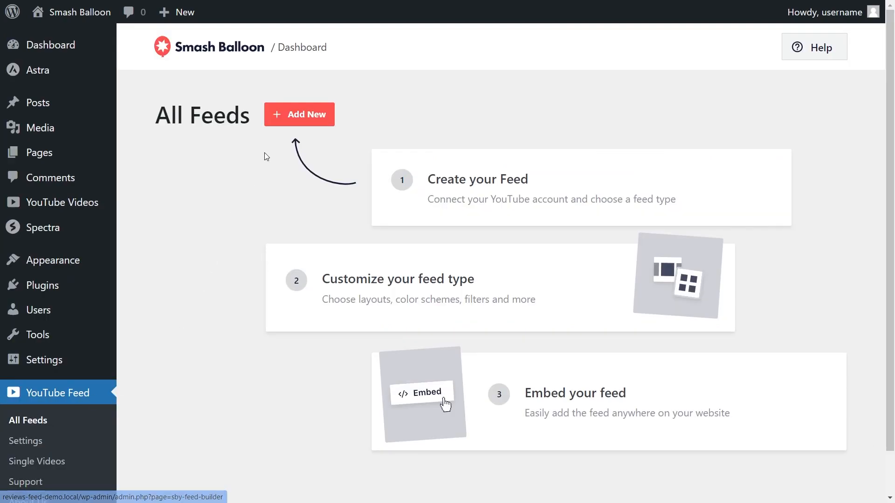
click(298, 119)
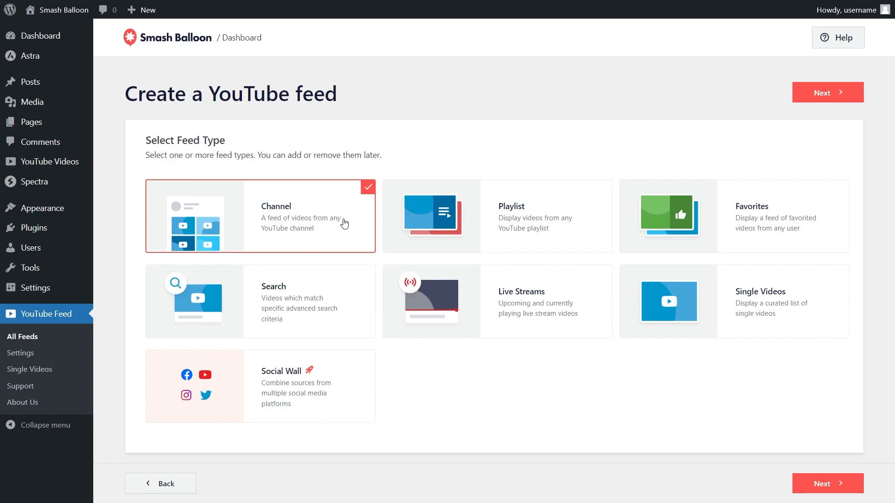
click(804, 93)
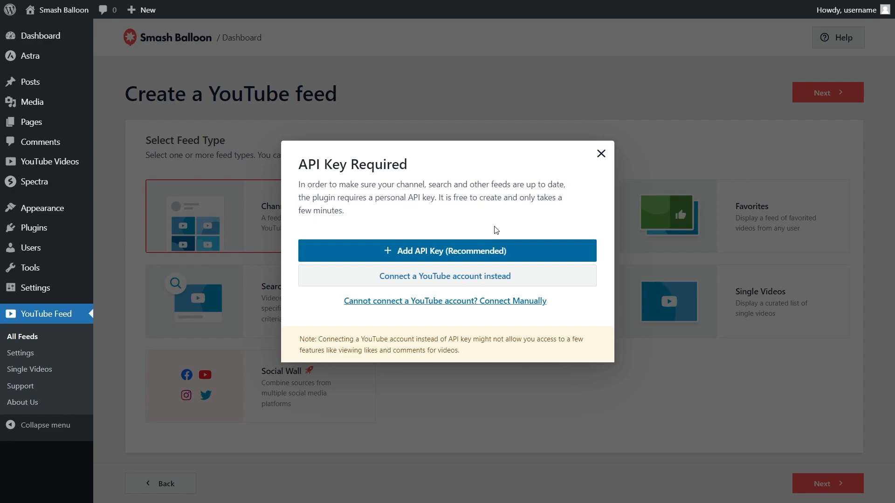
Paste the YouTube API key to meet the new feed's API key requirement.
click(470, 250)
click(403, 272)
key(ctrl+v)
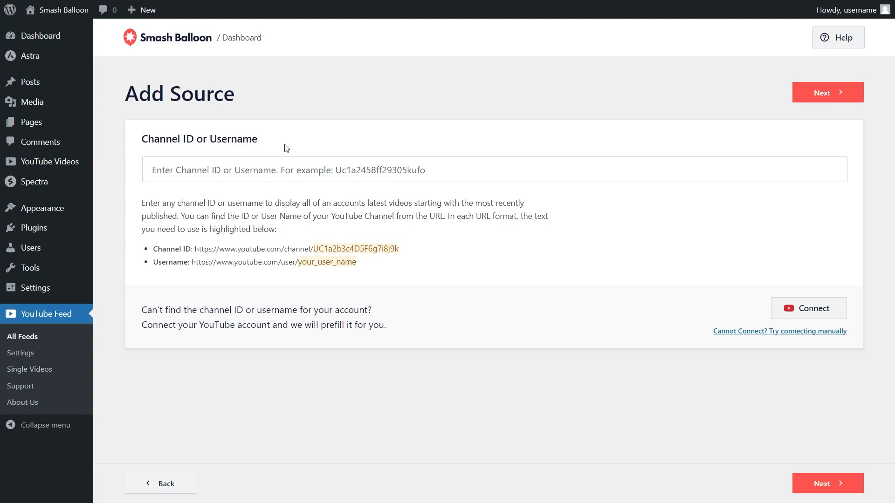
Add the channel ID UC_dpcpRbZL_OBrGYHG7L5bA as the feed's source.
click(286, 169)
text(UC_dpcpRbZL_OBrGYHG7L5bA)
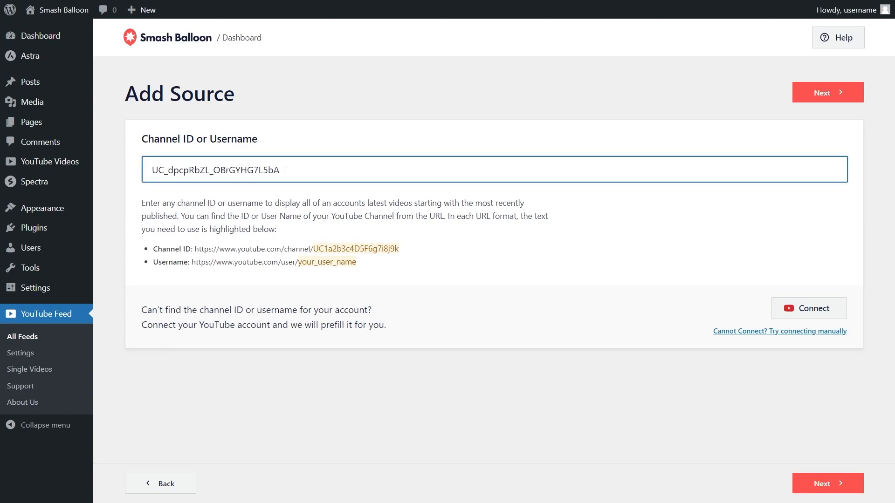
click(809, 95)
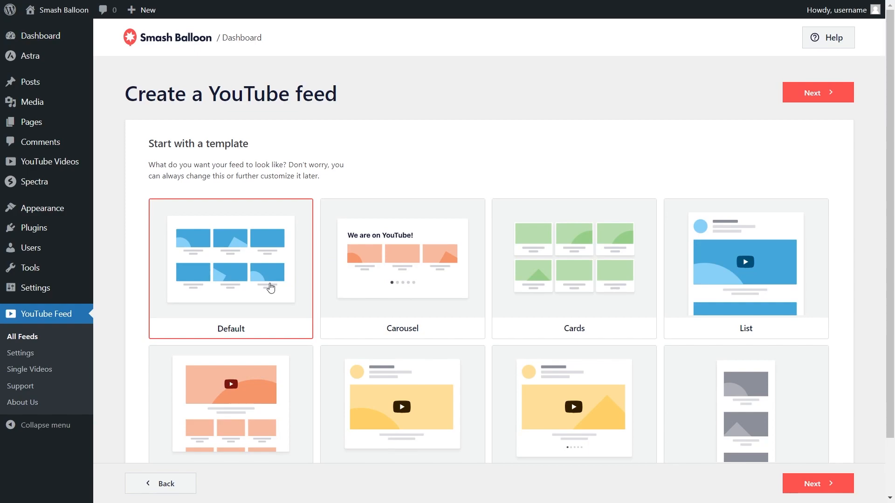
Create the channel feed with the Gallery template and look through its preview.
scroll(425, 293, down, 1)
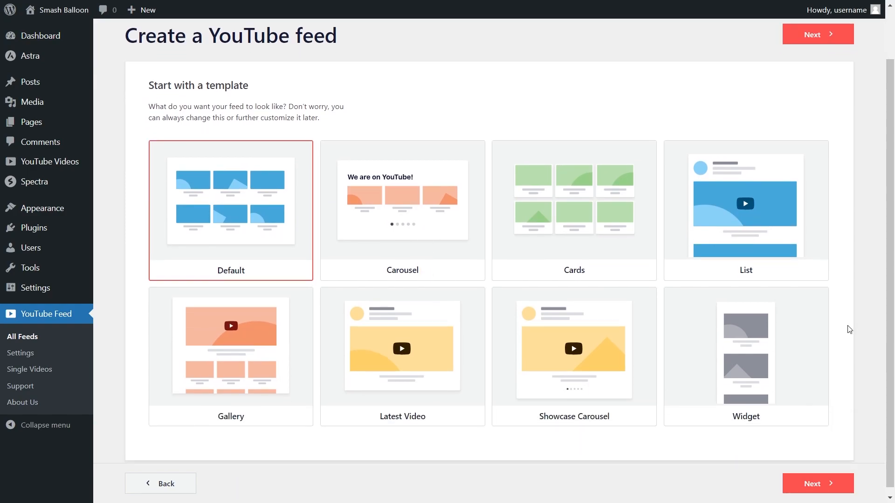
click(280, 355)
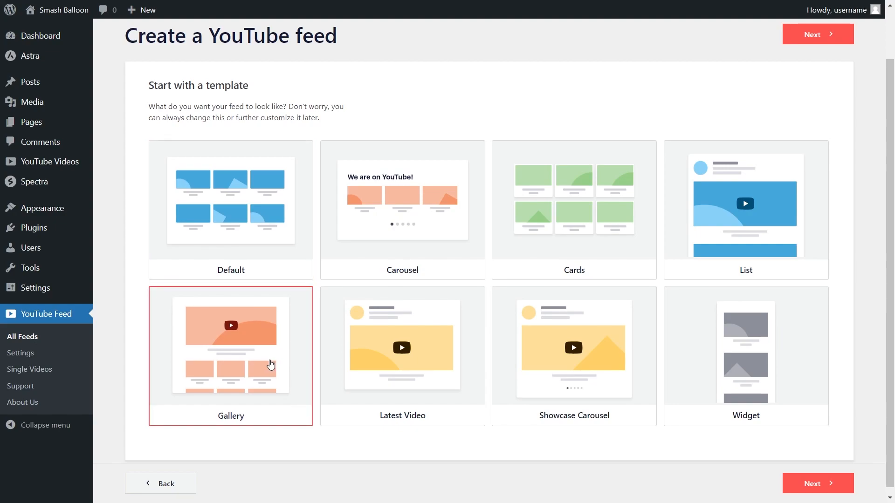
click(793, 36)
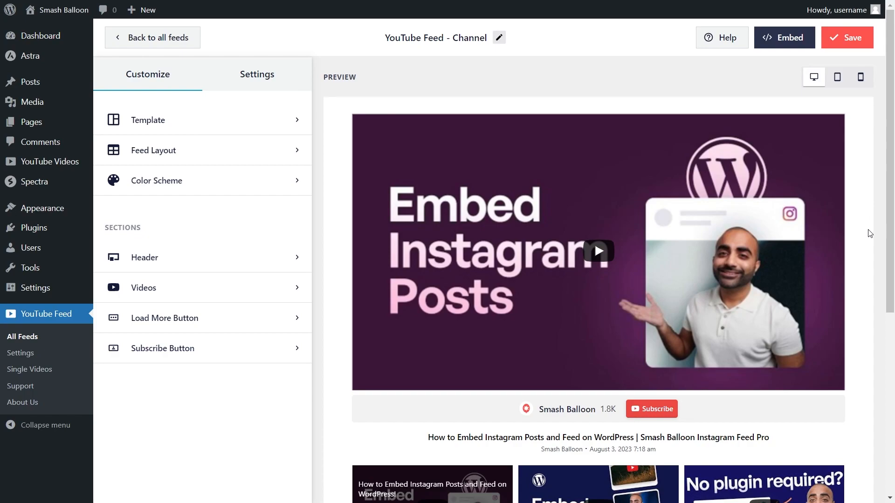
scroll(869, 233, down, 5)
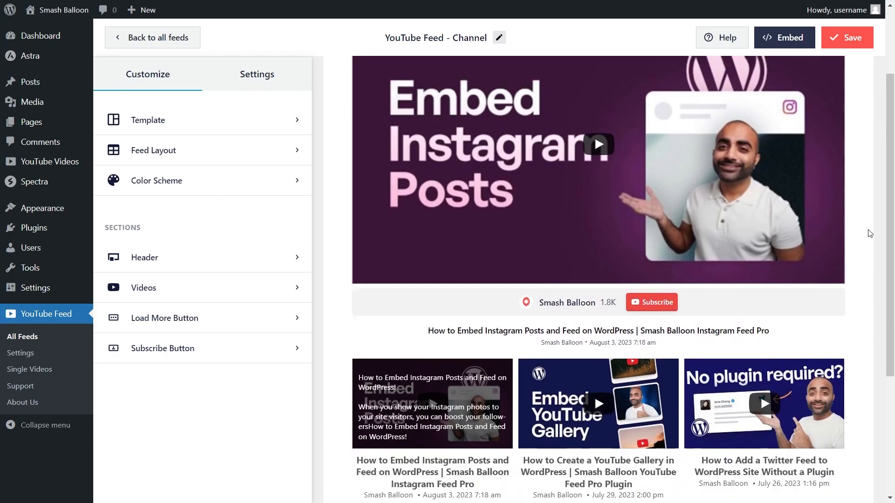
scroll(868, 241, up, 4)
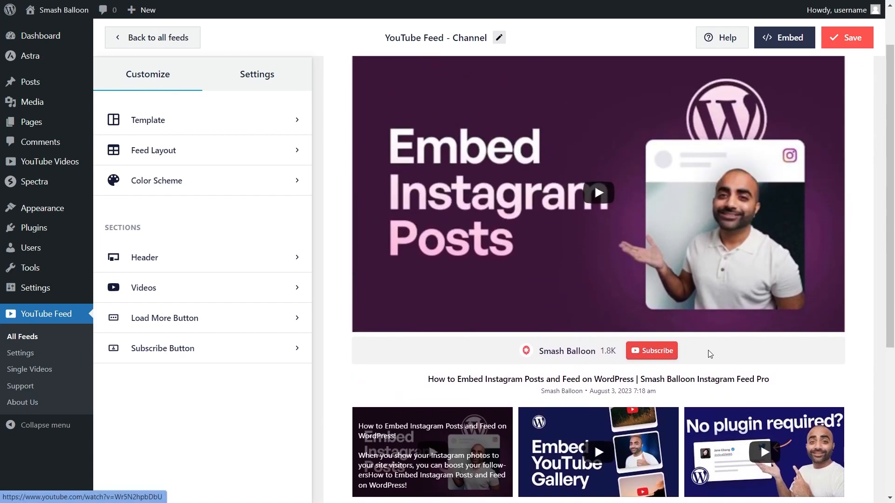
scroll(834, 363, down, 5)
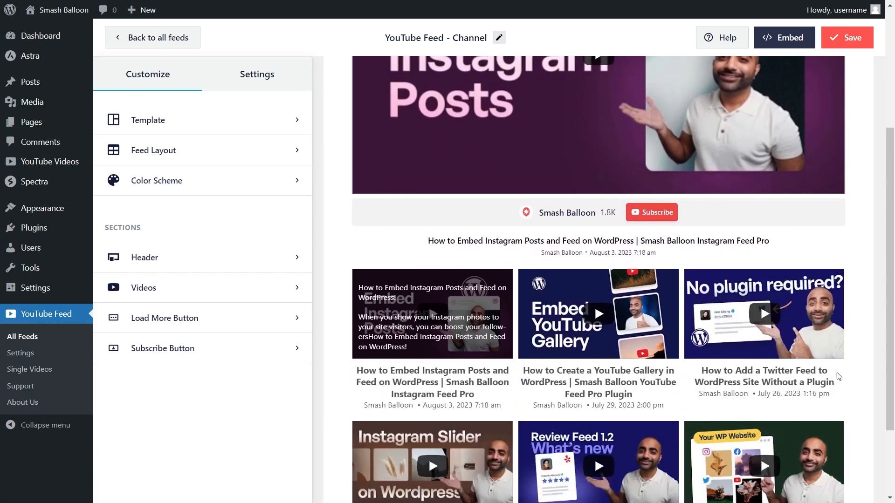
scroll(856, 370, up, 1)
scroll(856, 369, up, 5)
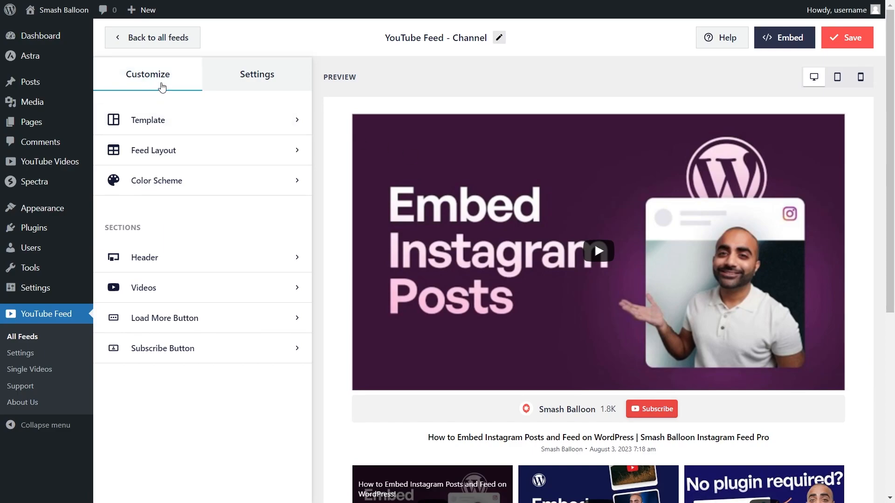
Try the Grid, List and Carousel feed layouts, page through the carousel preview, and switch back to Gallery.
click(199, 149)
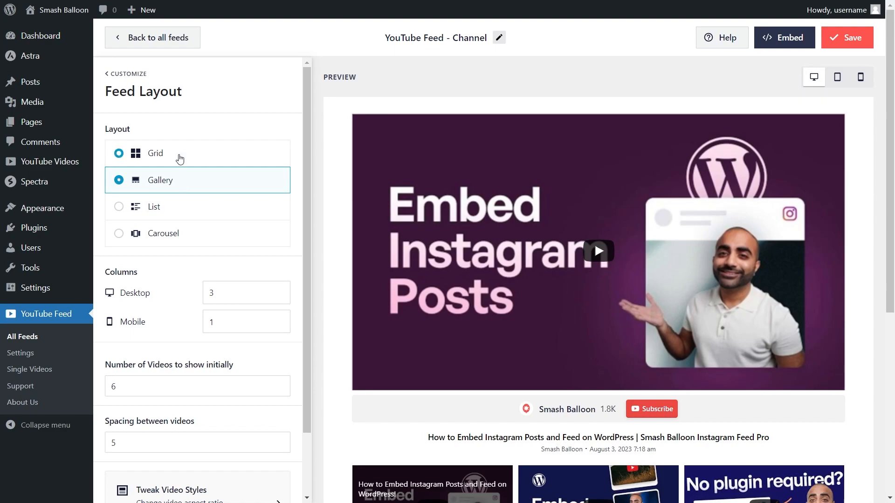
click(181, 156)
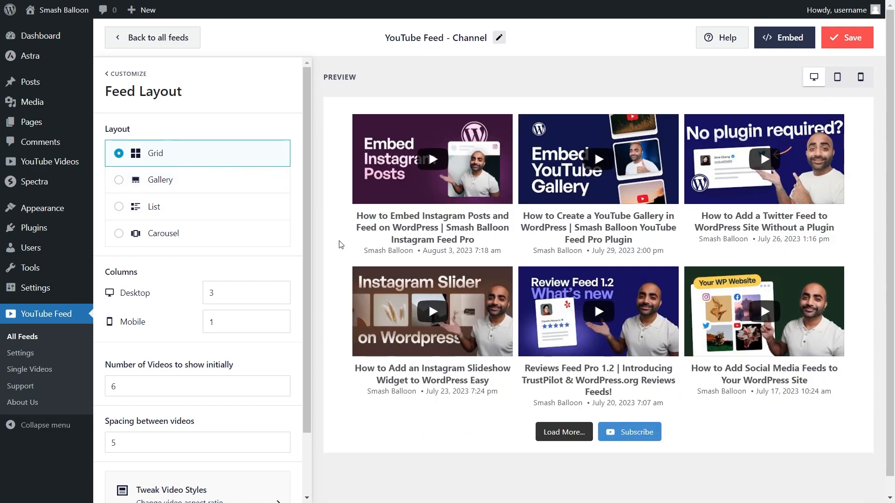
click(225, 213)
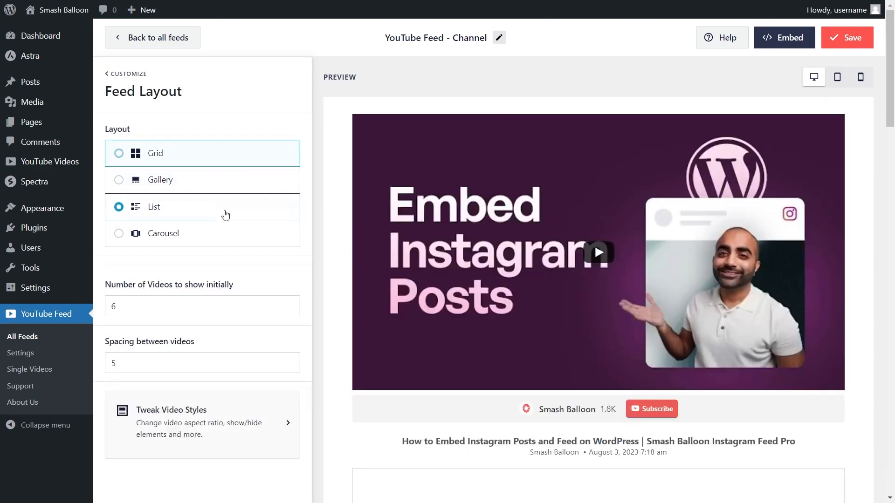
scroll(334, 223, down, 15)
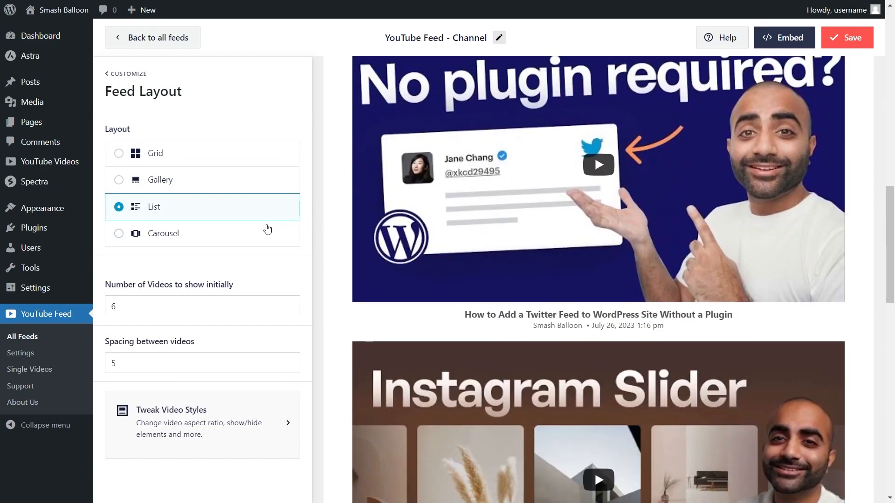
click(248, 231)
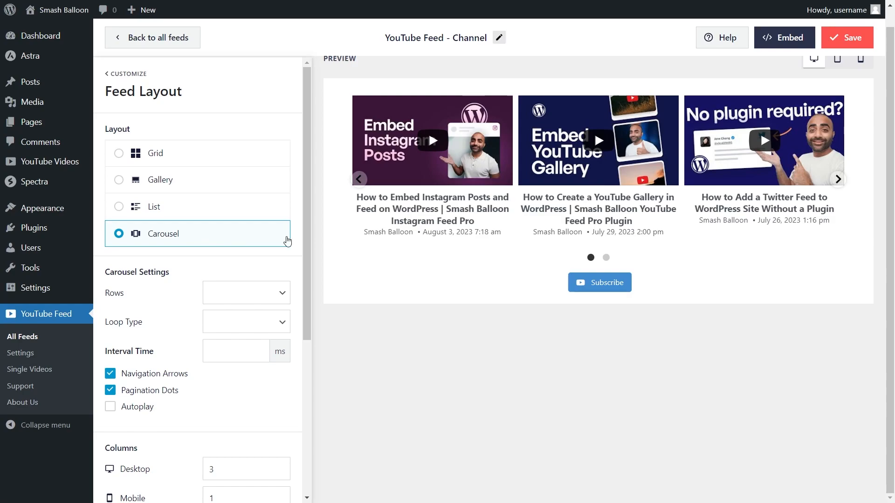
click(606, 257)
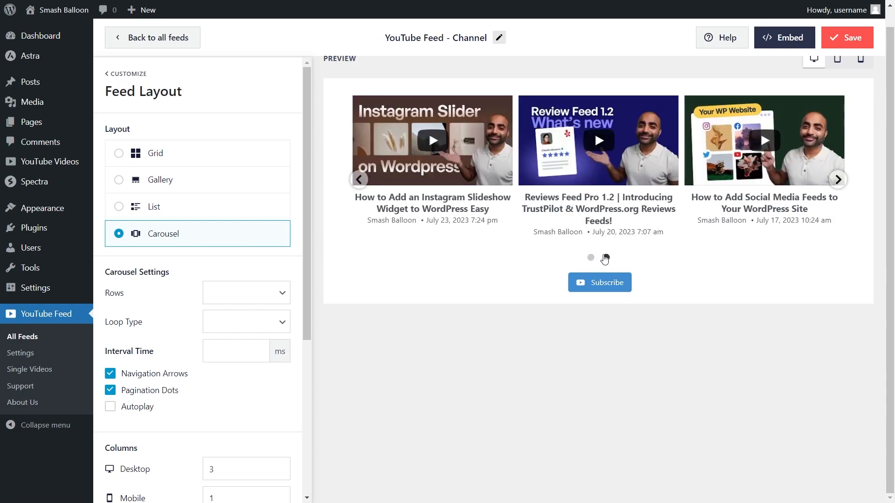
click(590, 258)
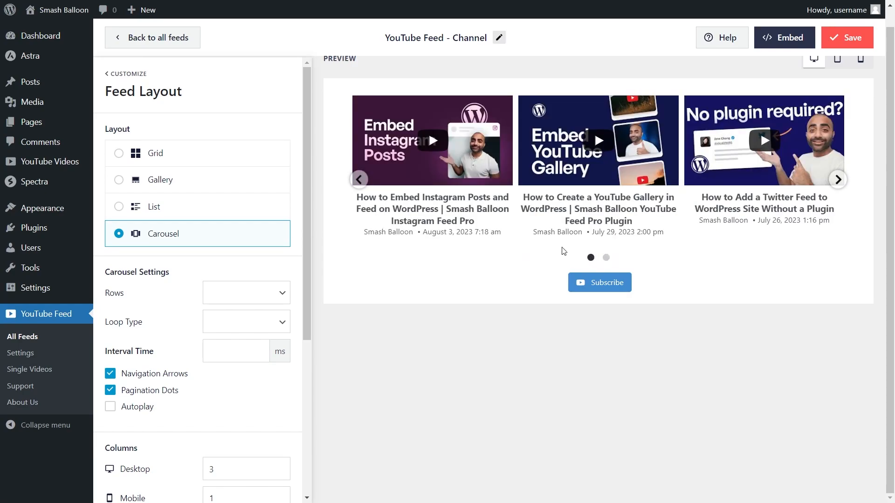
click(207, 180)
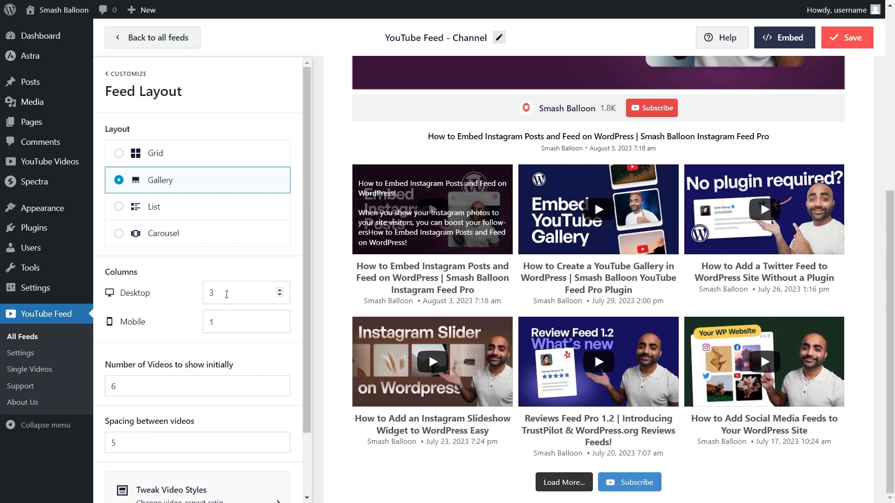
Try 2 desktop columns for the gallery layout and set the column count back to 3.
drag(227, 295, 186, 295)
text(2)
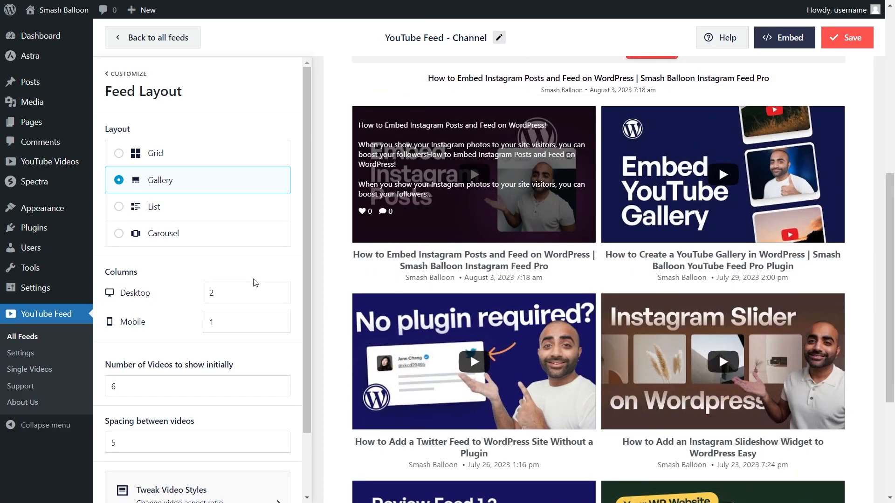
scroll(328, 254, down, 4)
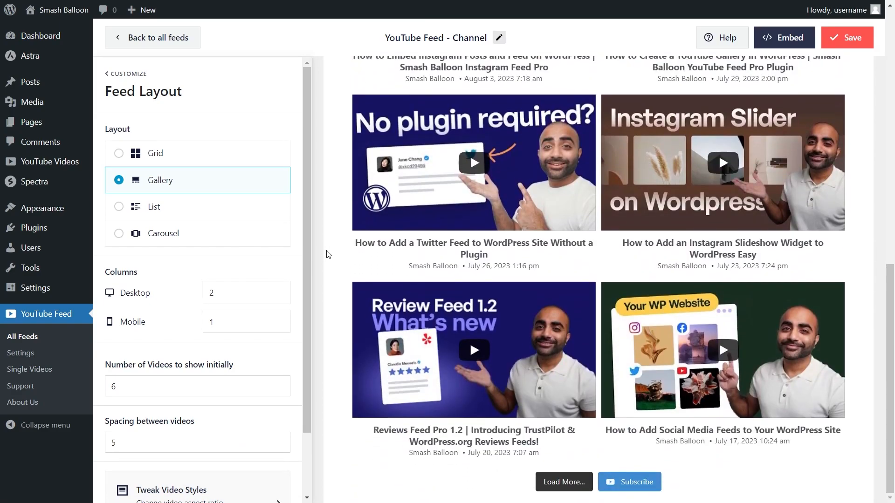
click(281, 290)
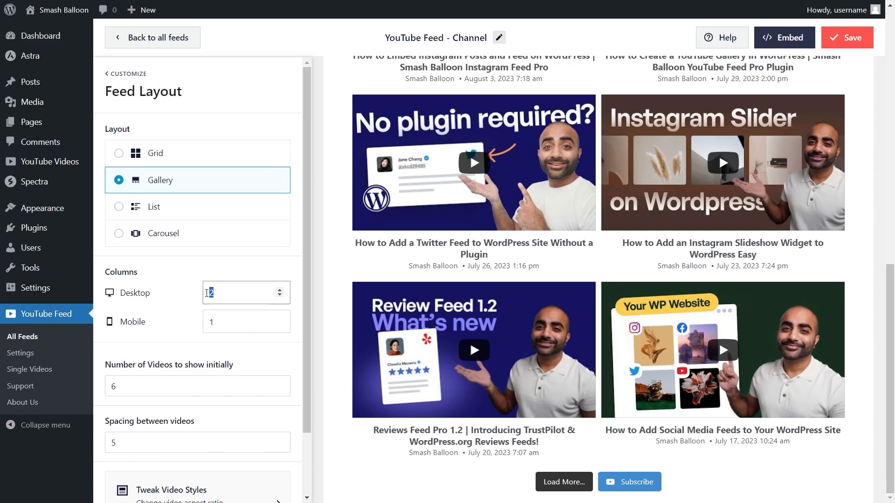
scroll(207, 353, down, 1)
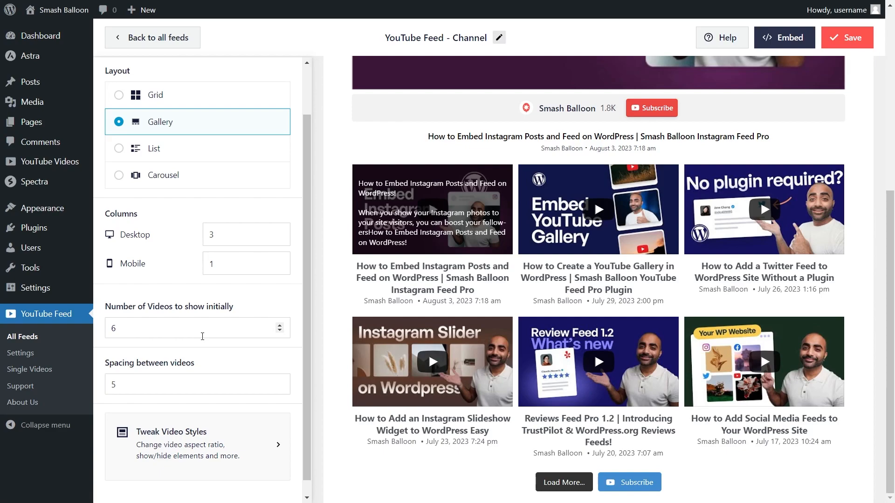
Save the feed with its gallery layout settings.
click(847, 38)
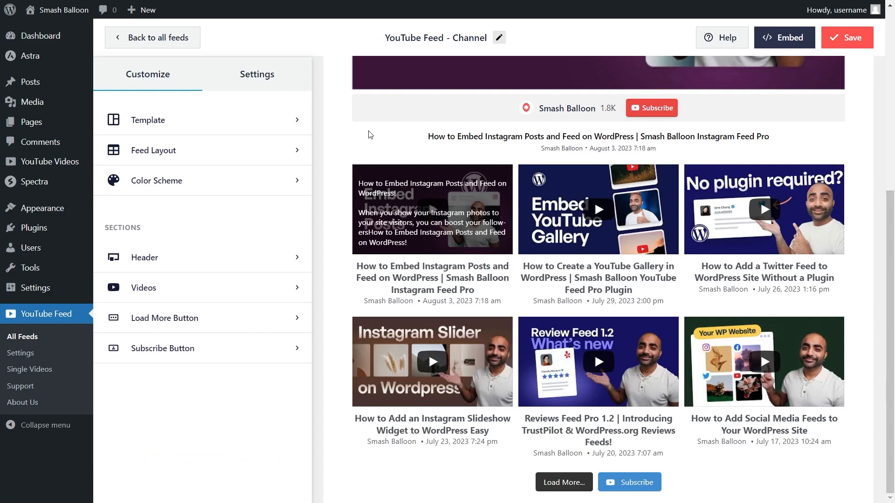
Try the Light, Dark and Custom color schemes with different background colors, ending on blue, and switch back to Inherit from Theme.
click(202, 183)
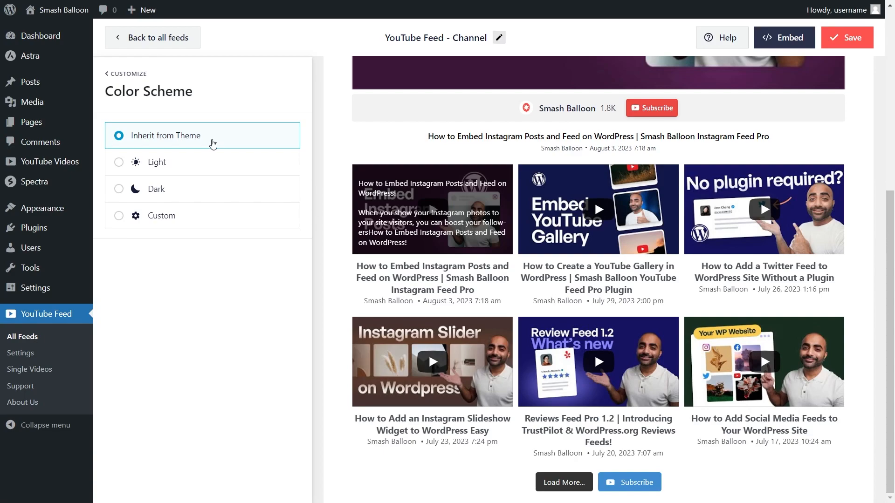
click(193, 163)
click(187, 191)
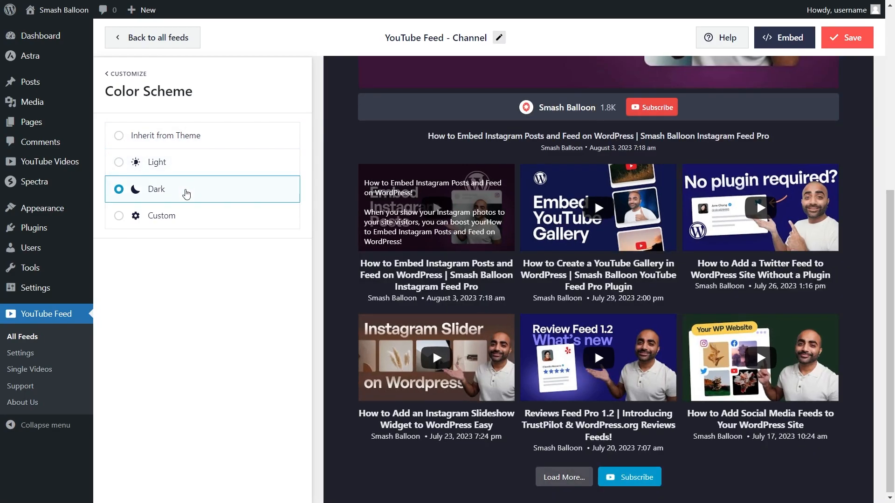
click(186, 220)
click(292, 277)
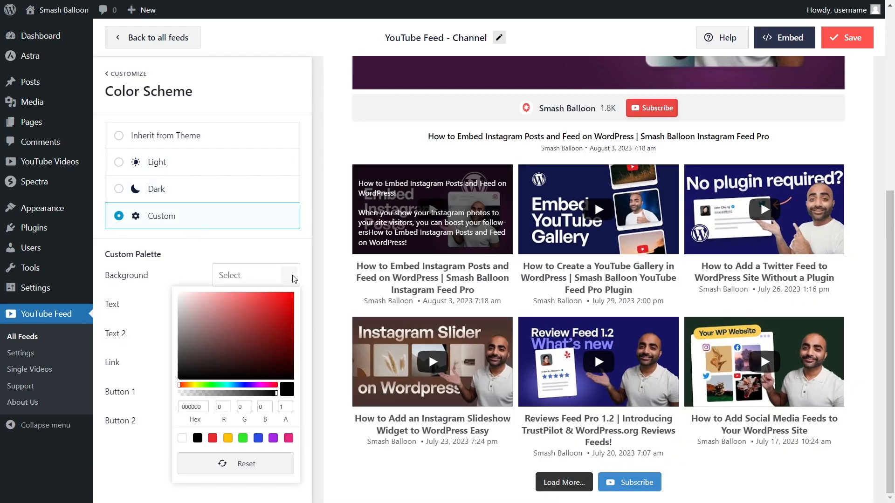
click(213, 438)
click(228, 438)
click(258, 438)
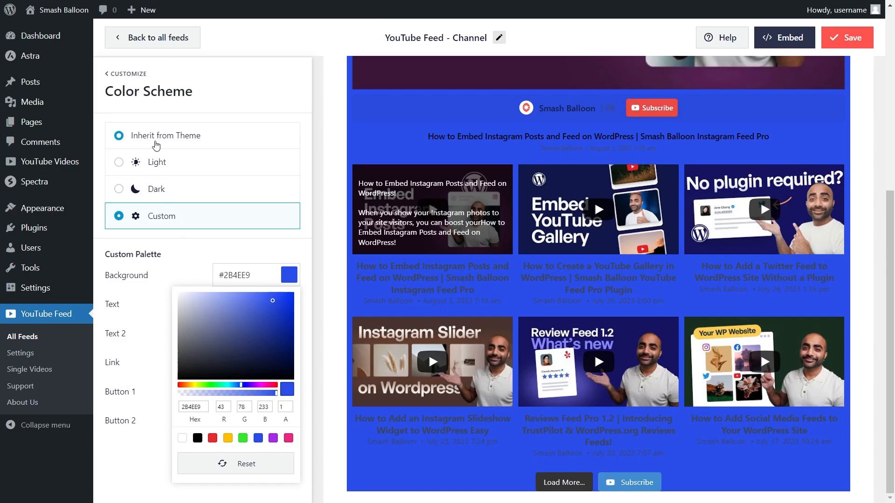
click(156, 141)
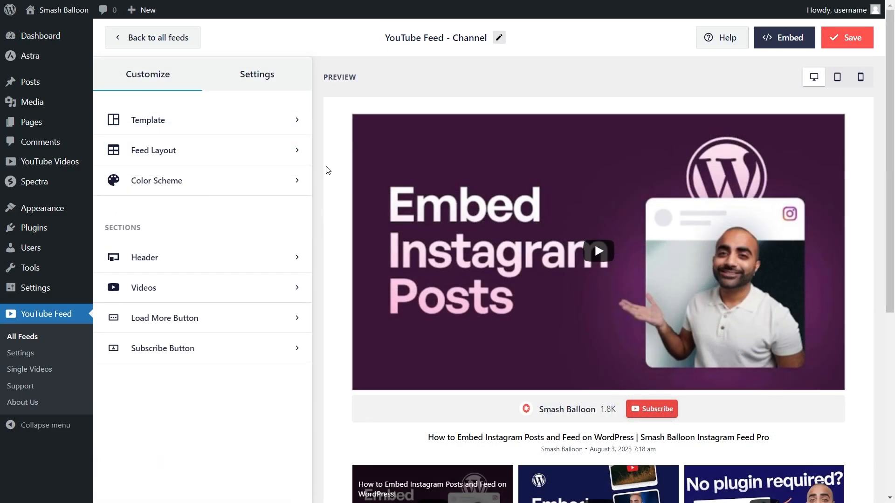
Look over the feed's Filters and Moderation options and save the feed.
click(243, 79)
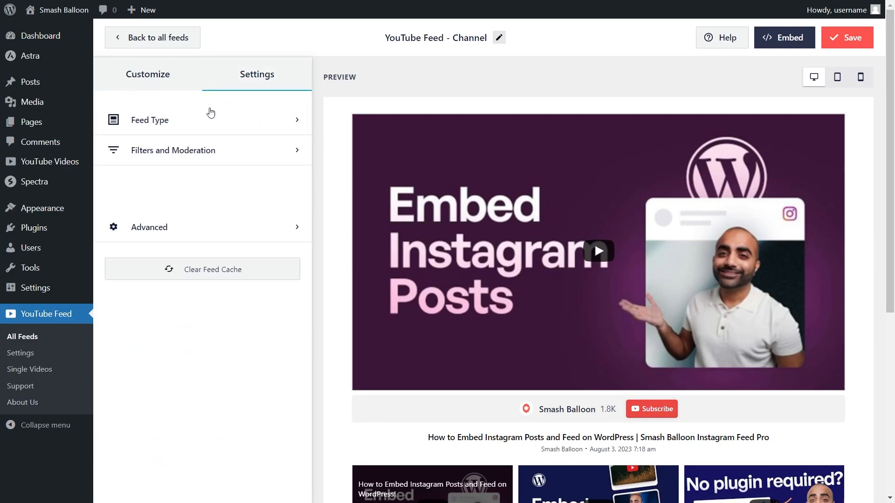
click(168, 150)
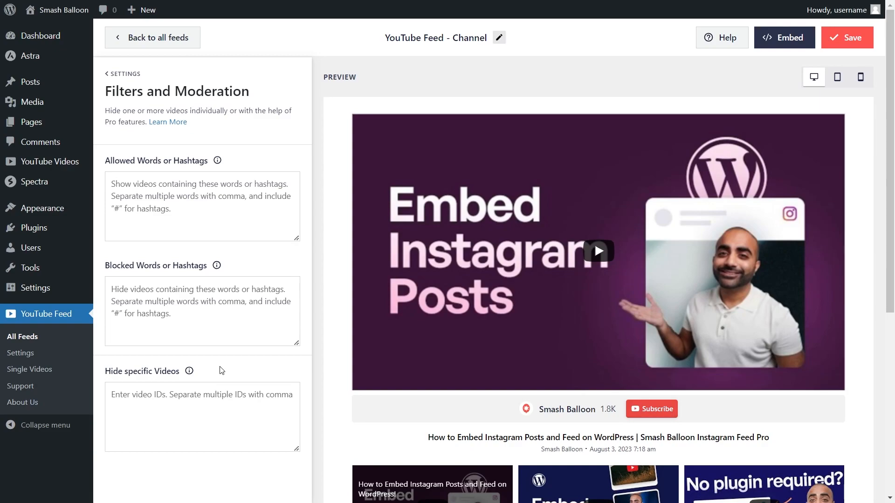
click(852, 44)
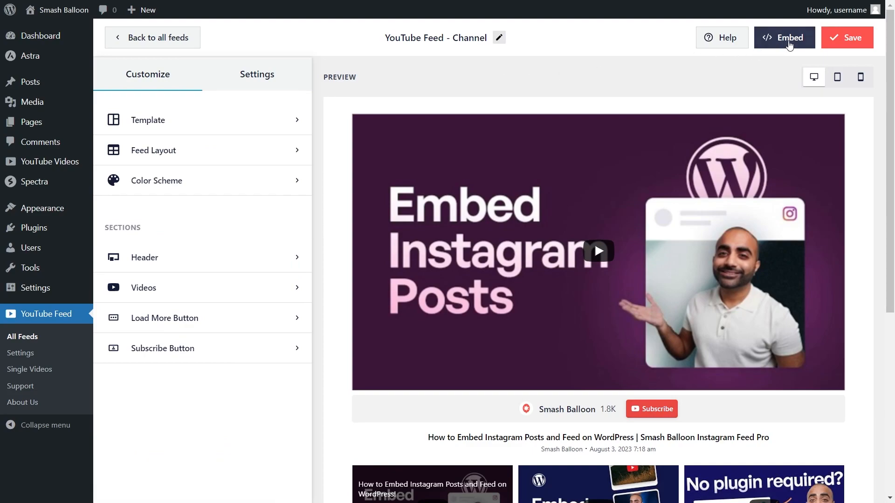
Copy the channel feed's embed shortcode and choose the YouTube page as the page to add the feed to.
click(788, 40)
click(661, 212)
click(356, 332)
click(365, 333)
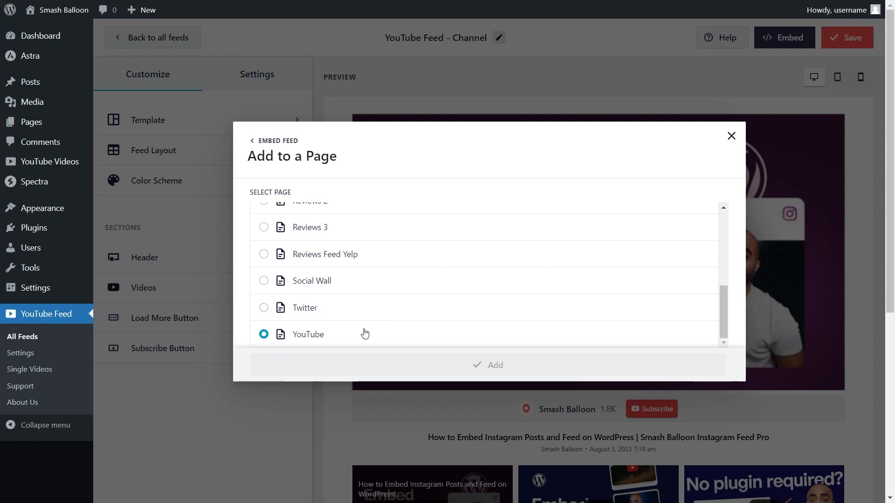
click(481, 365)
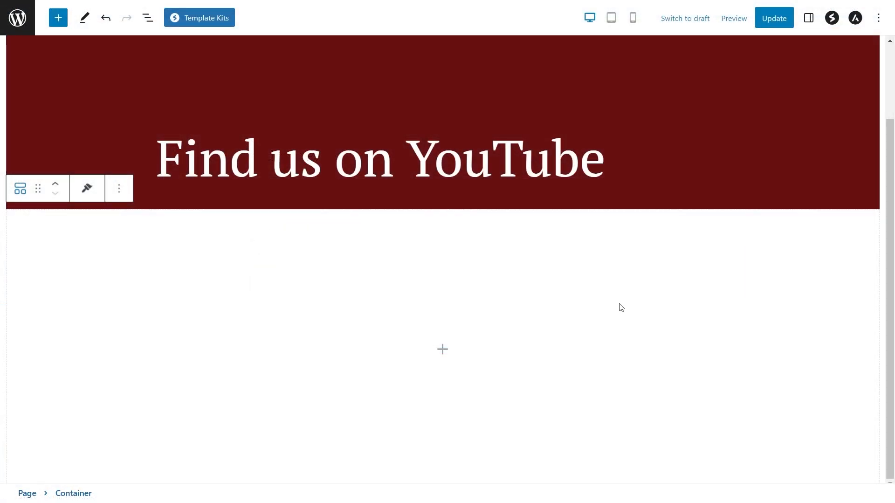
Try embedding the feed with a Shortcode block in the empty container below the heading by pasting the copied shortcode.
click(442, 349)
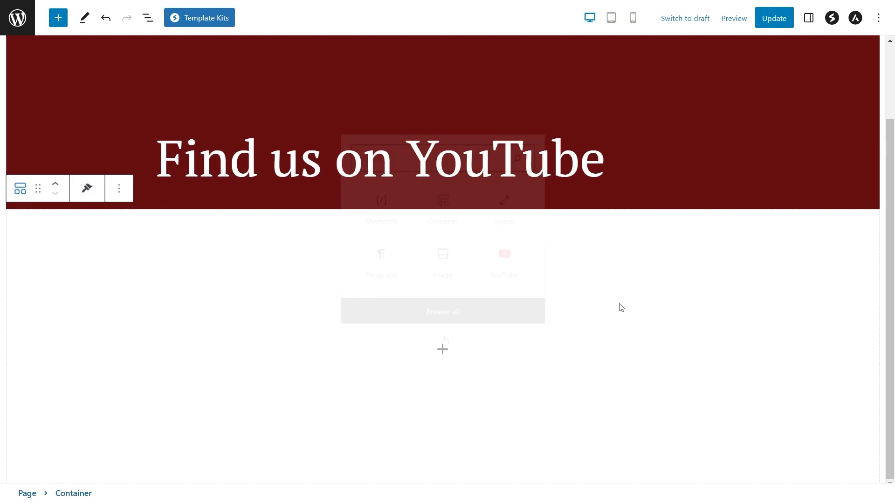
click(394, 220)
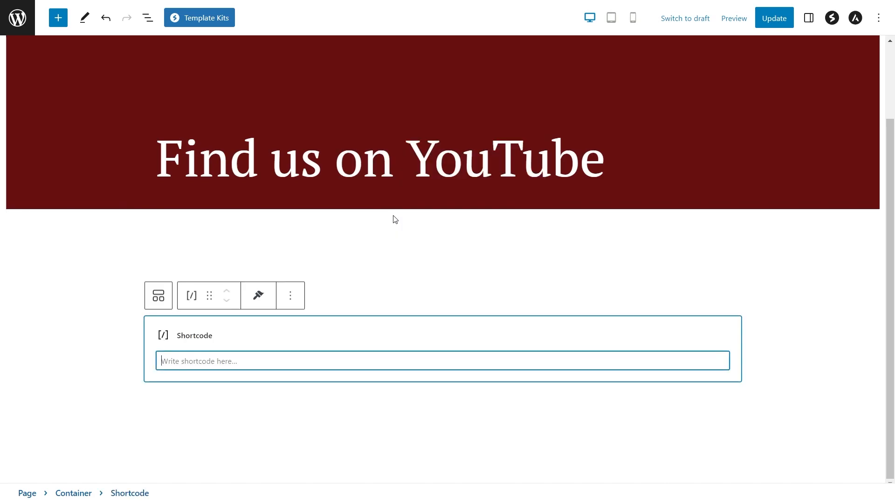
key(ctrl+v)
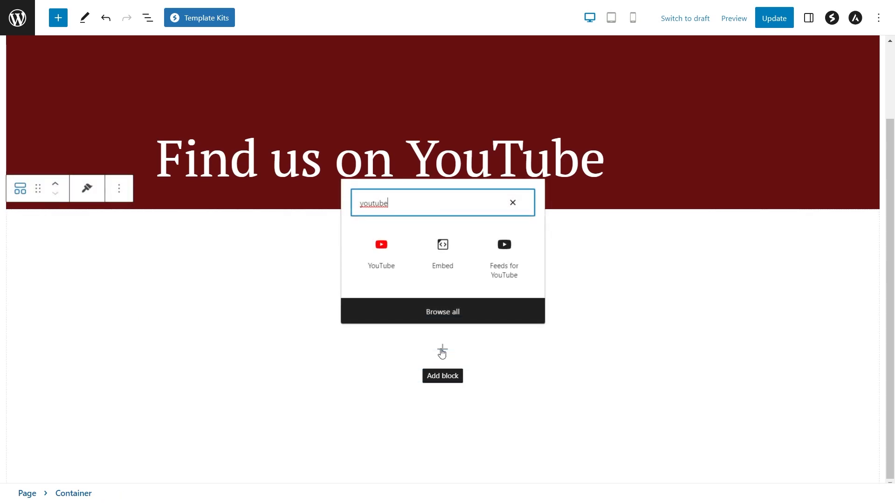
Insert a Feeds for YouTube block in the container below the page heading and update the page.
click(501, 266)
click(501, 266)
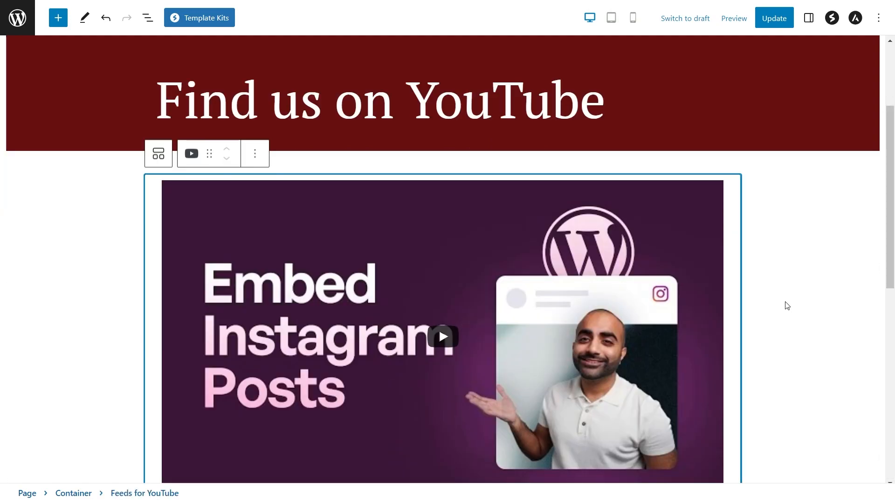
scroll(787, 305, down, 10)
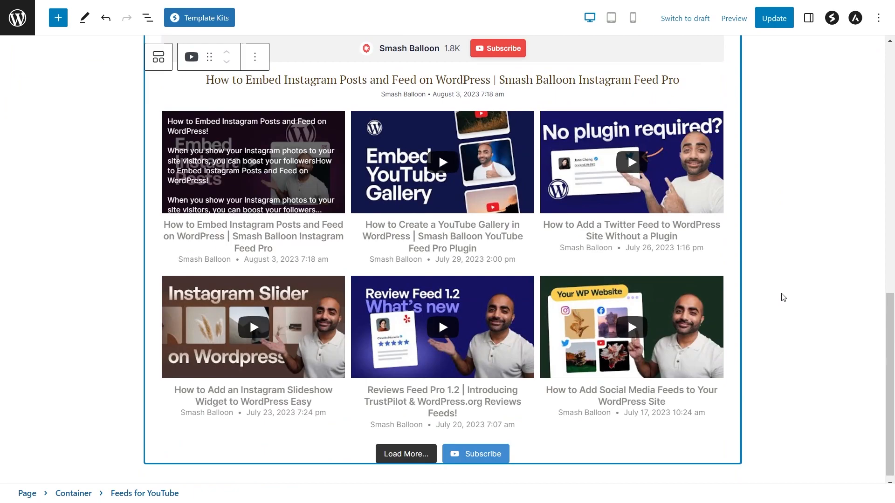
click(772, 19)
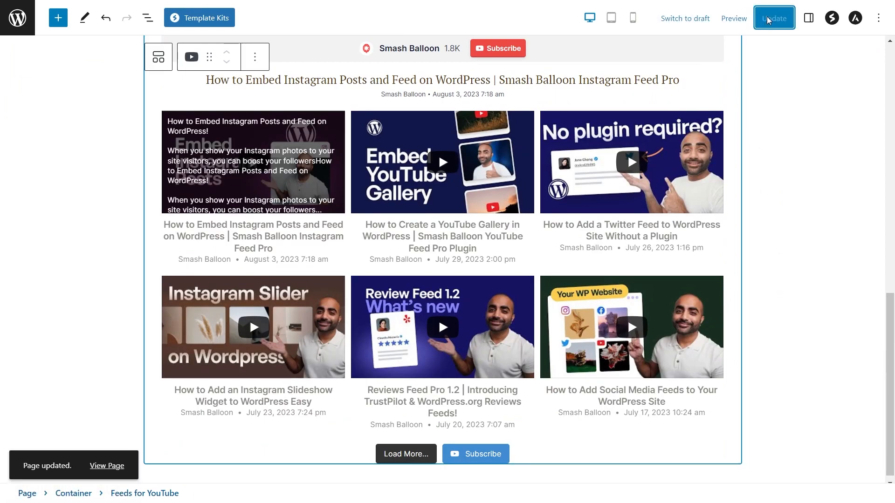
Open the published page and look through the embedded video gallery and its channel Subscribe bar.
click(108, 466)
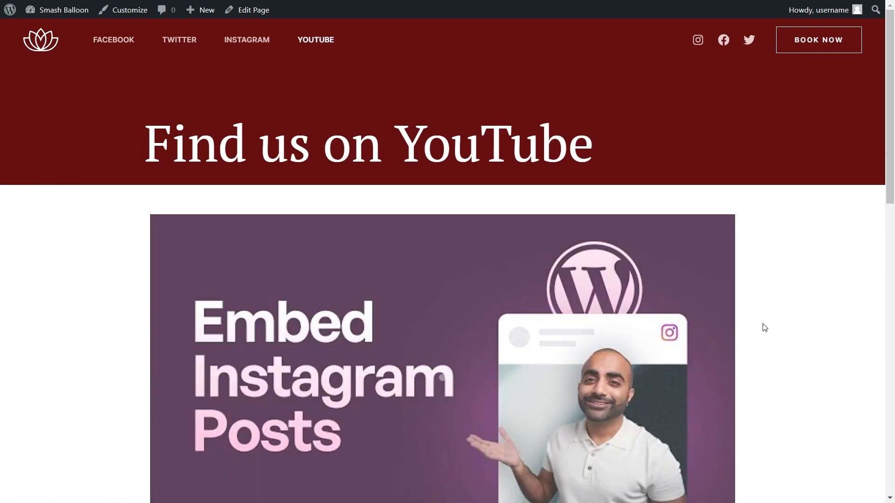
scroll(769, 313, down, 3)
scroll(772, 313, down, 3)
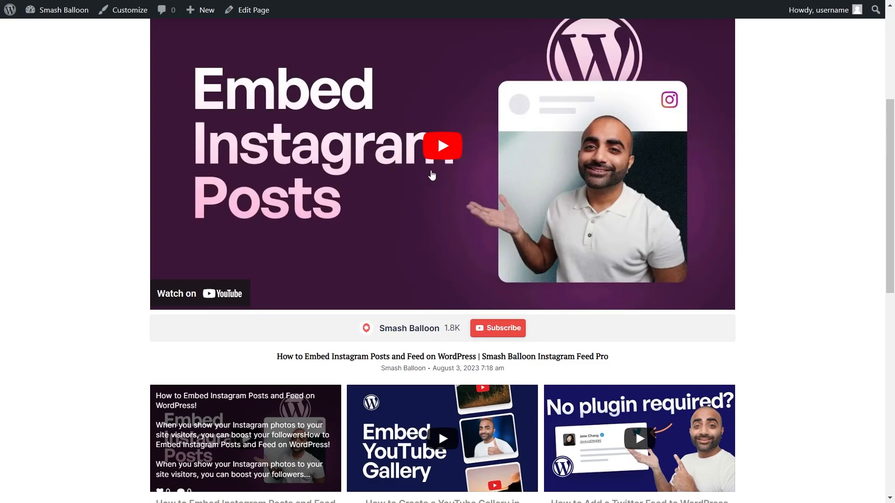
scroll(744, 365, down, 5)
scroll(744, 366, up, 3)
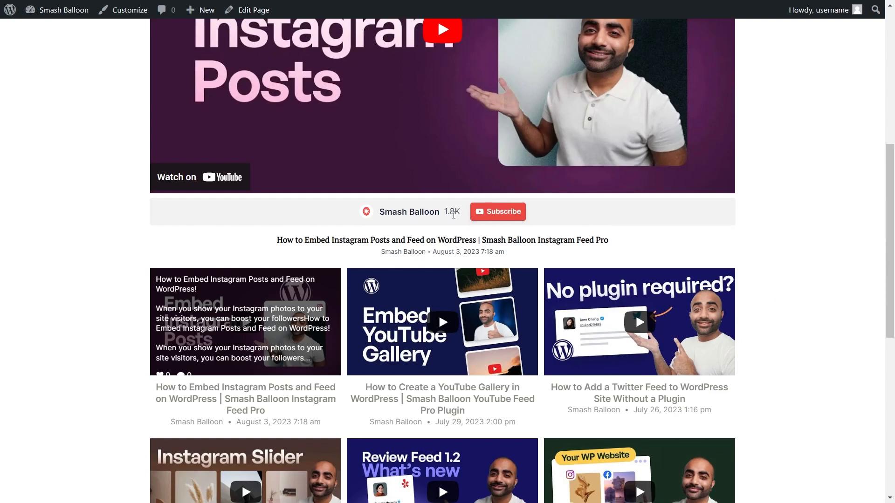
click(514, 215)
scroll(772, 274, down, 3)
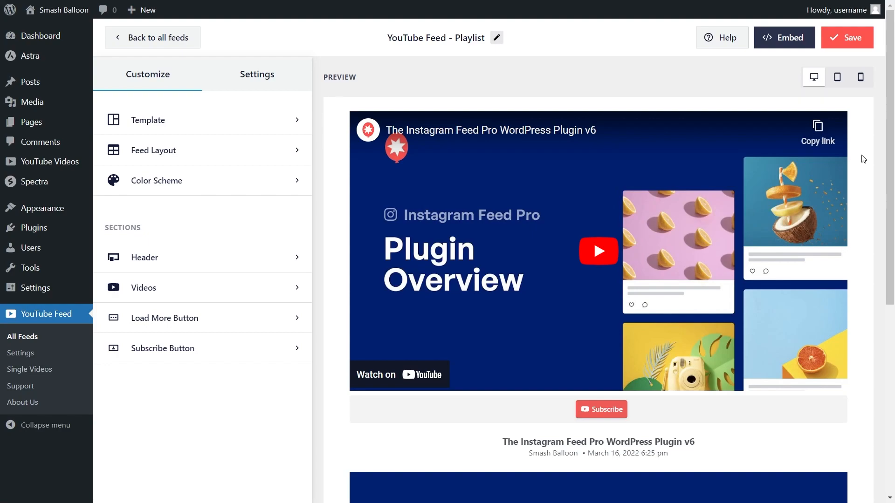
Copy the playlist feed's shortcode [youtube-feed feed=2] and choose to embed the feed as a widget.
scroll(864, 159, down, 7)
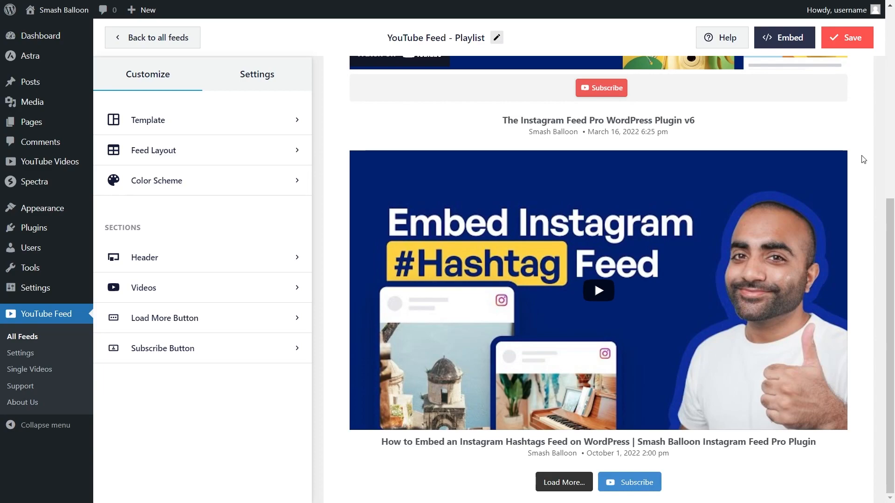
click(786, 37)
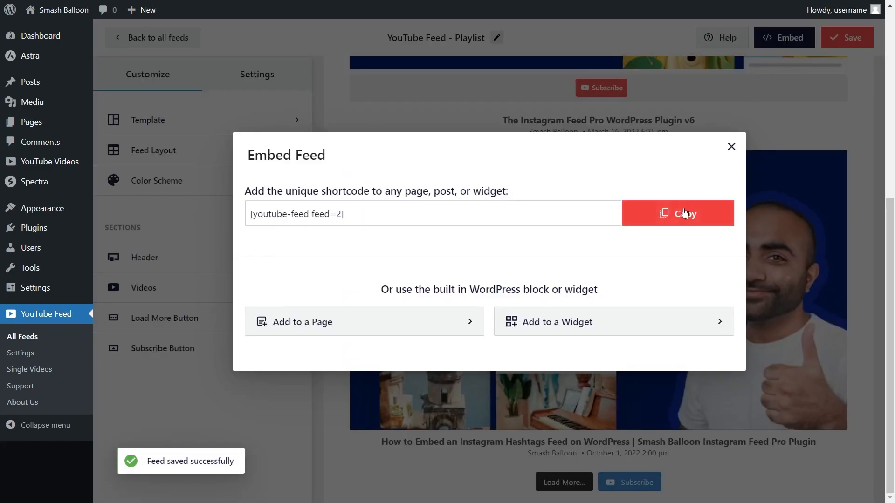
click(684, 213)
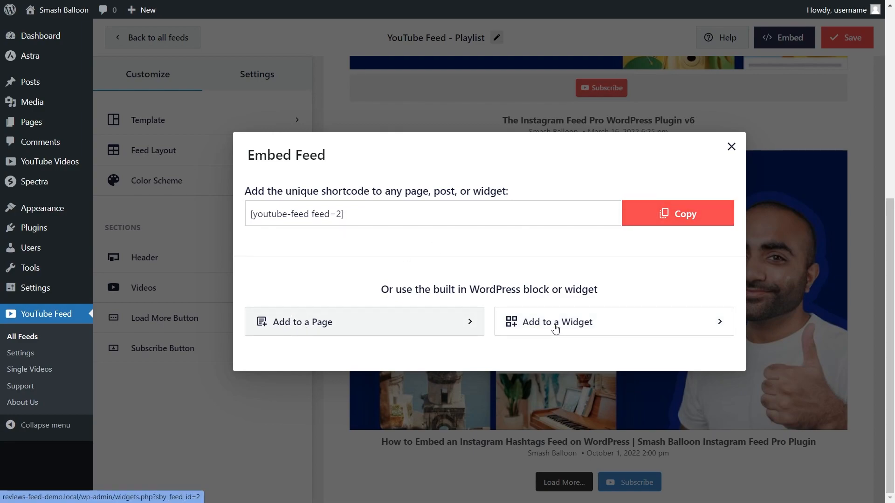
click(555, 329)
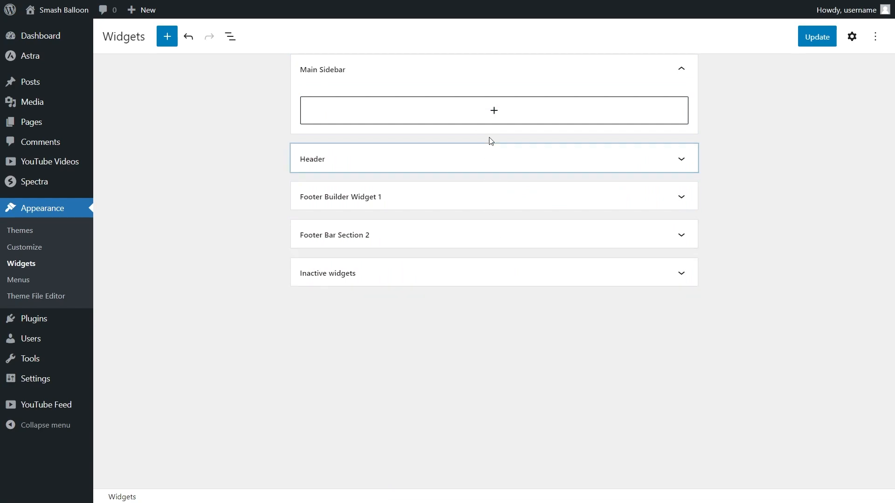
Add a Shortcode block containing [youtube-feed feed=2] to the Main Sidebar widget area and update the widgets.
click(494, 115)
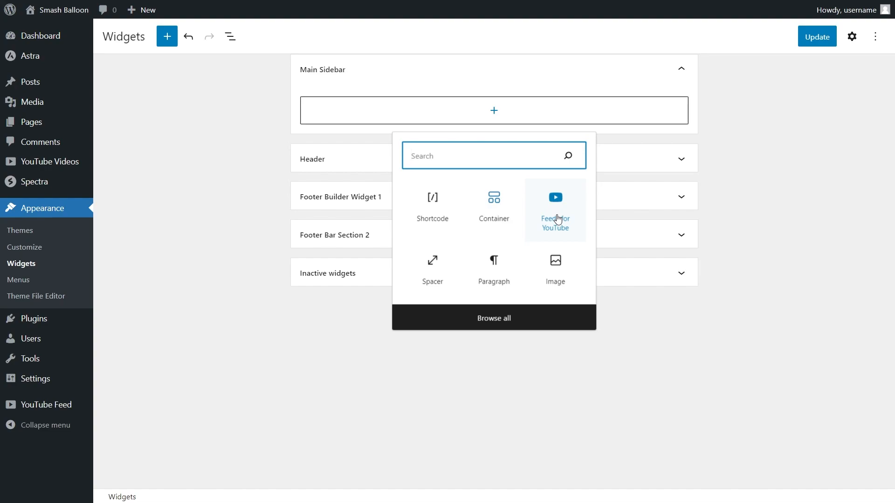
click(434, 211)
key(ctrl+v)
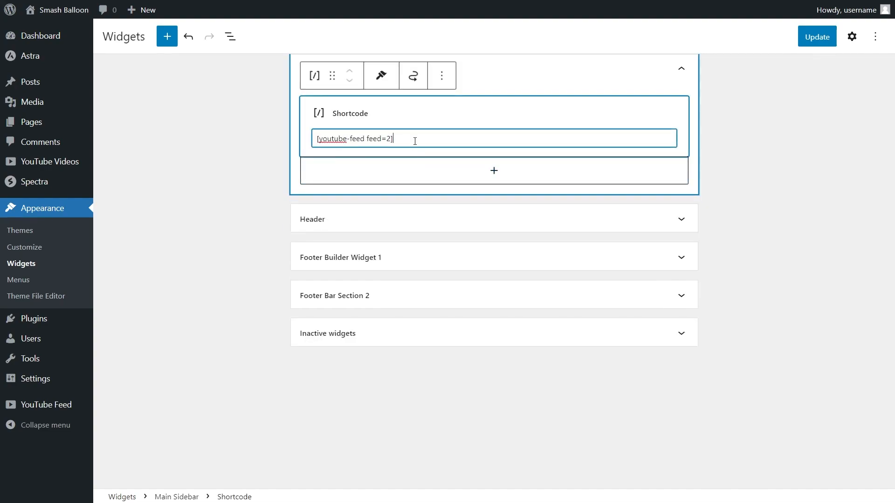
click(811, 44)
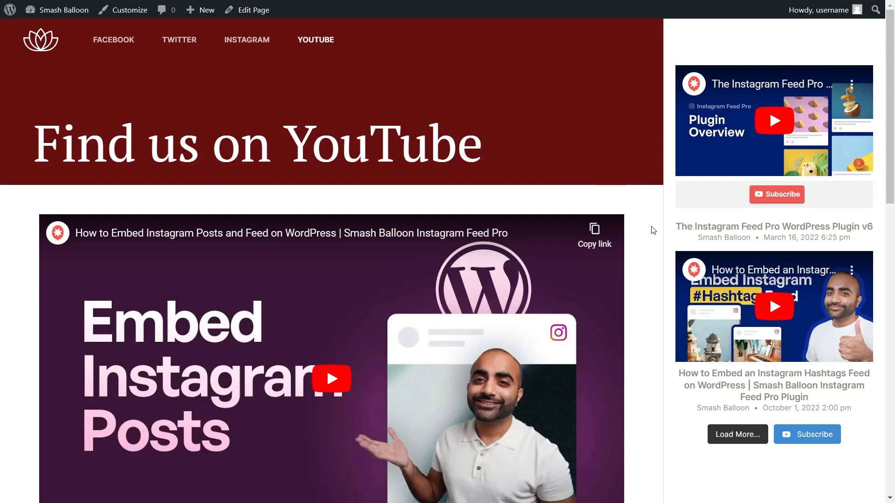
Check the sidebar playlist feed on the published page by playing and pausing its first video and loading more videos.
scroll(653, 230, down, 3)
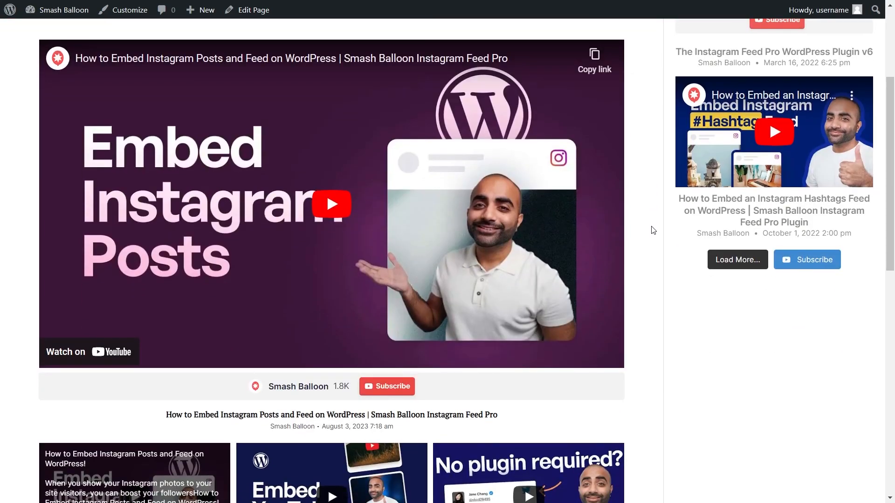
scroll(652, 230, up, 3)
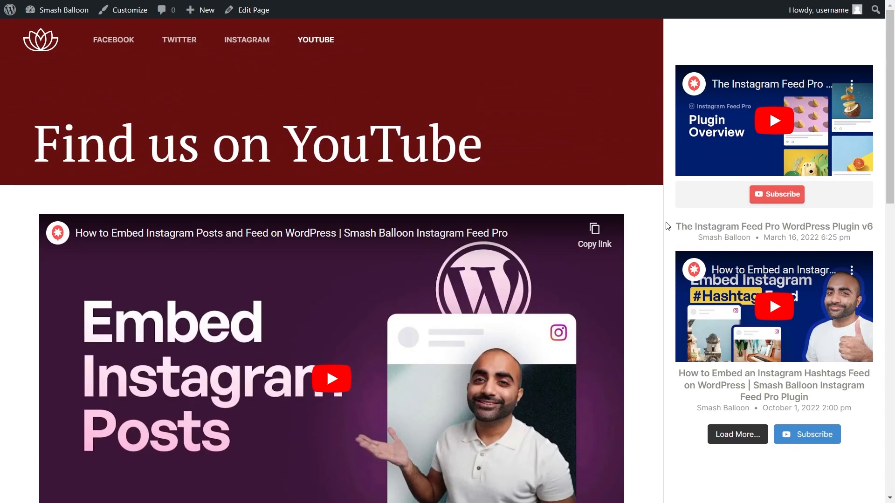
click(773, 122)
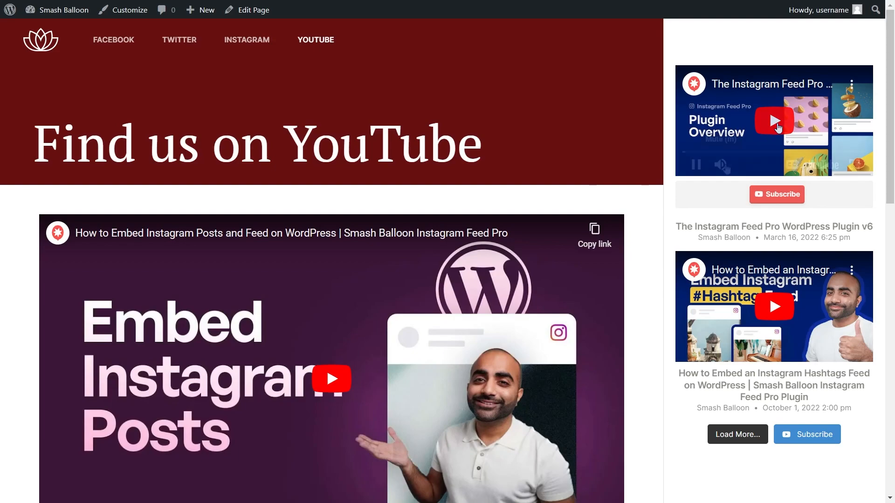
click(770, 161)
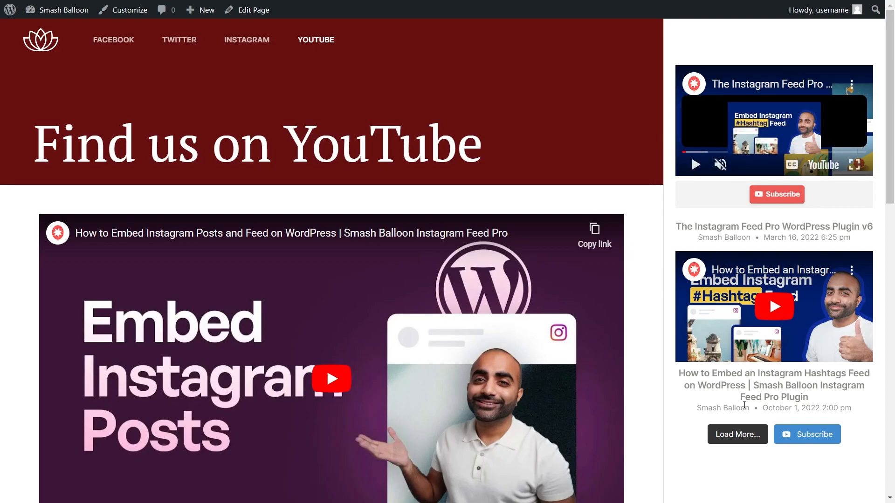
click(731, 434)
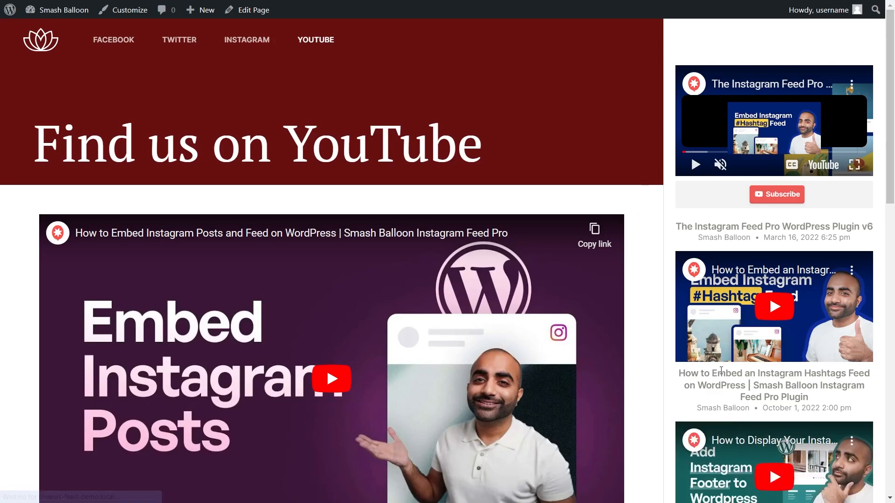
scroll(723, 372, down, 7)
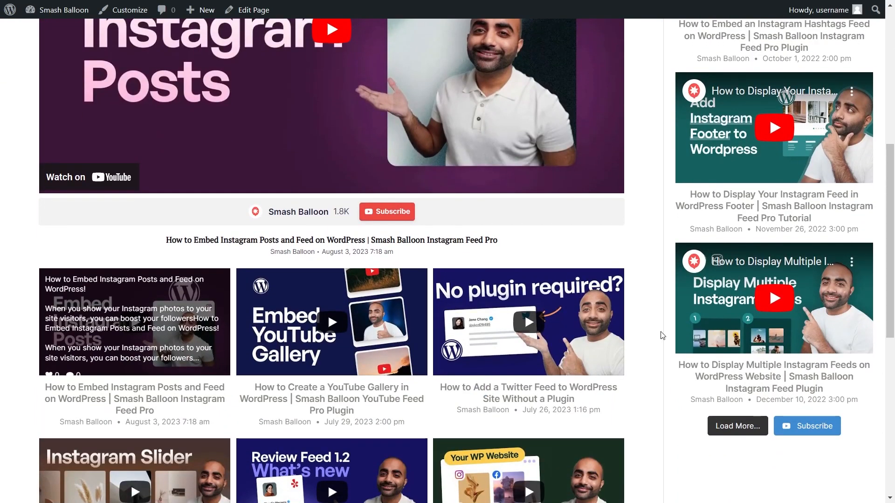
scroll(653, 334, up, 2)
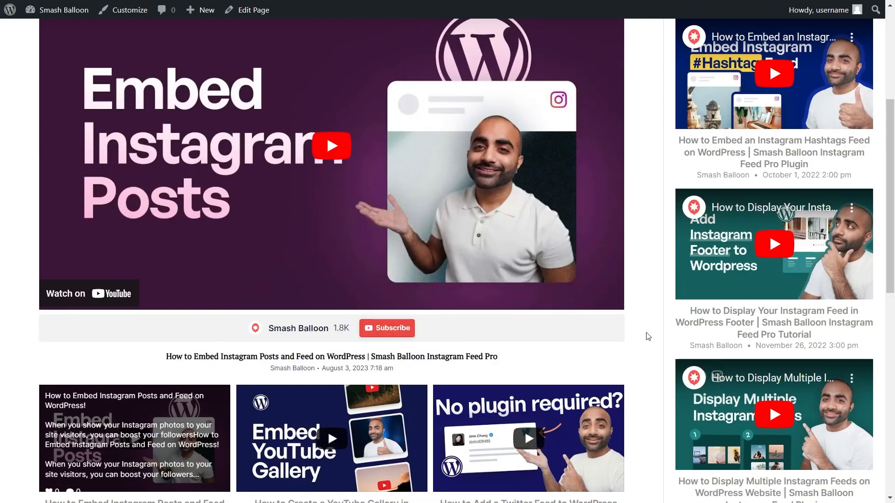